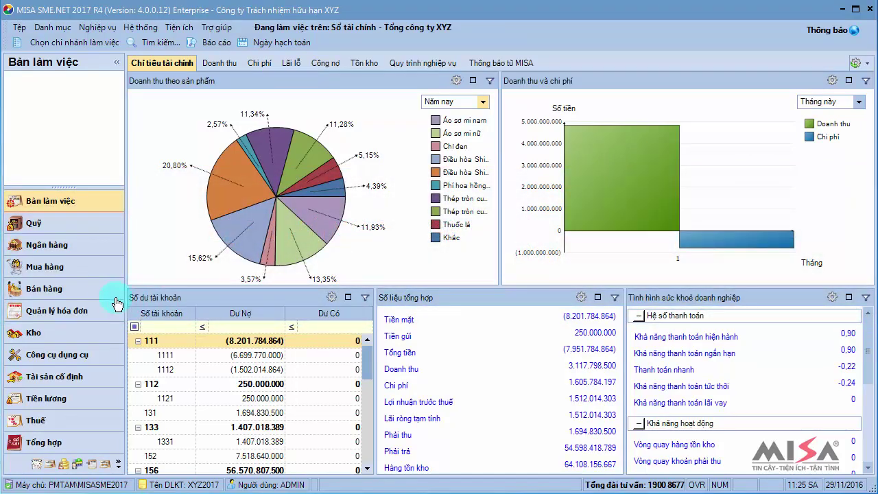
# Step: Create a new sales voucher in the sales module (Bán hàng) and set its type to "2. Bán hàng xuất khẩu"
pyautogui.click(92, 291)
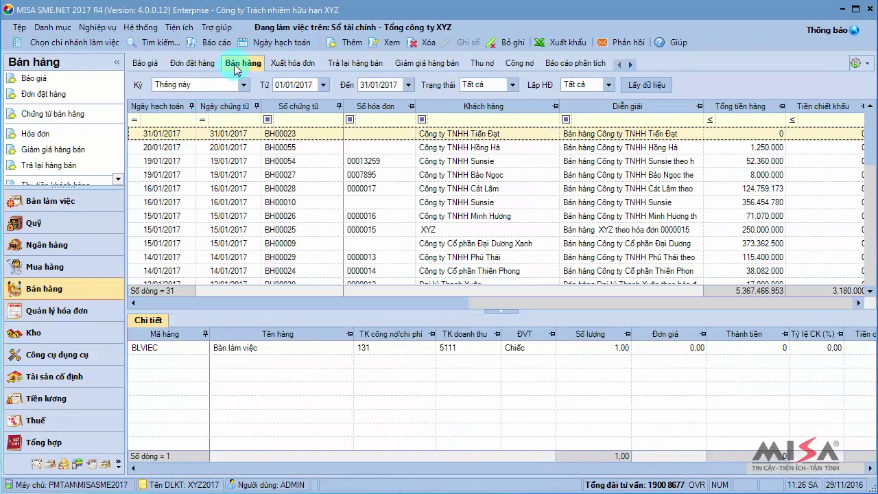
pyautogui.click(348, 45)
pyautogui.click(412, 65)
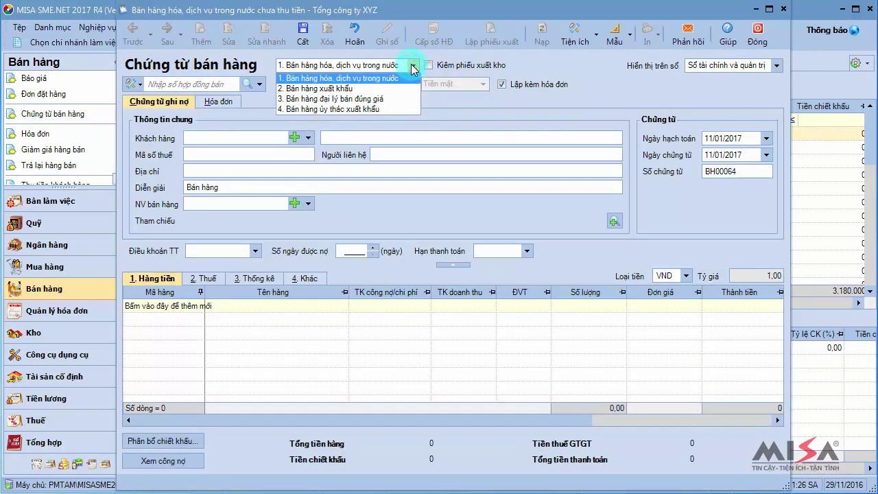
pyautogui.click(376, 89)
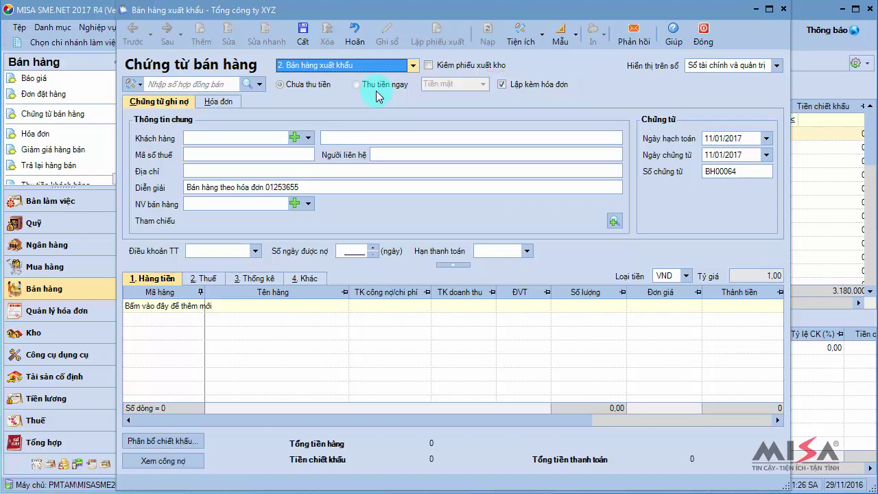
# Step: Set the voucher's customer to CTY_BAONGOC and assign a sales employee, accepting the default dates, voucher number and payment terms
pyautogui.click(271, 137)
pyautogui.write('bao')
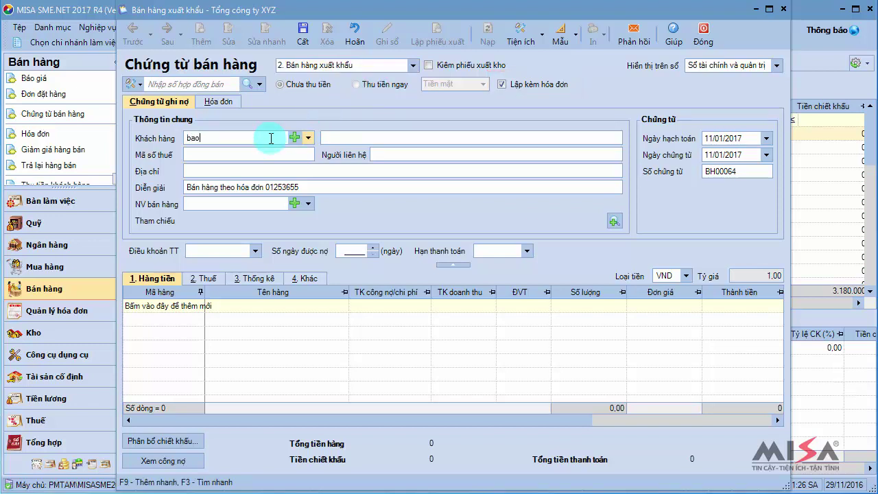
pyautogui.press('Return')
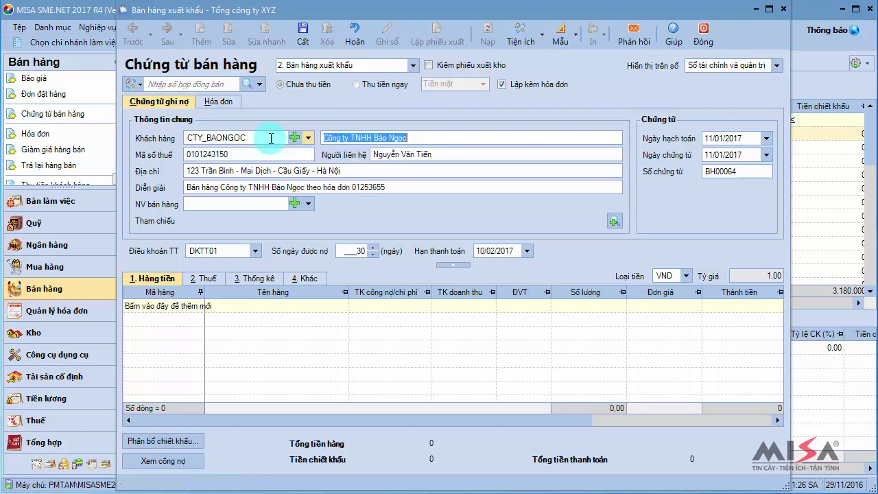
pyautogui.click(308, 205)
pyautogui.click(310, 239)
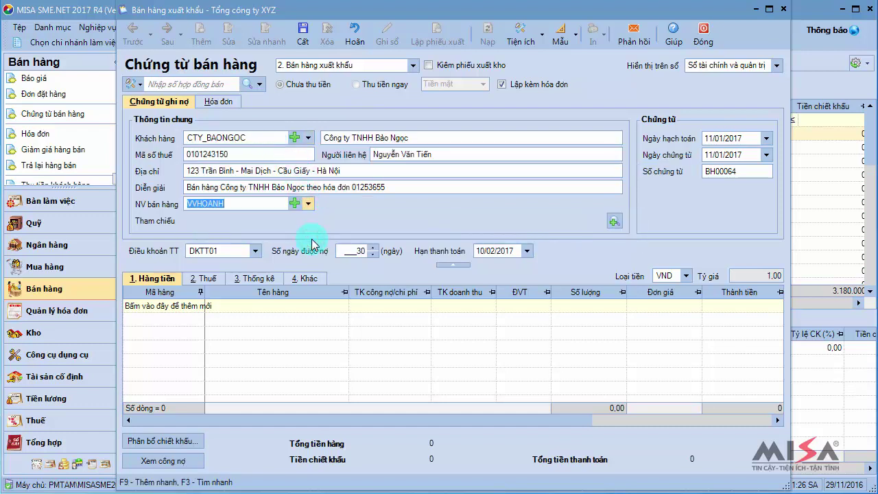
pyautogui.press('Tab')
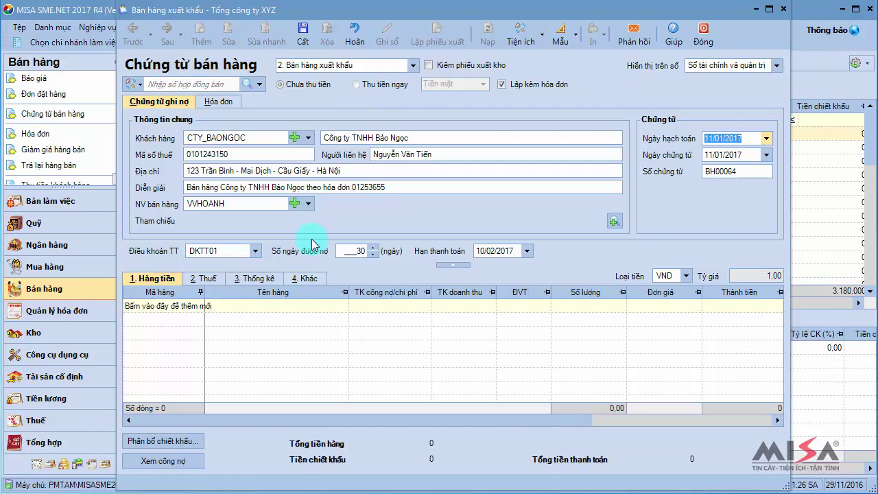
pyautogui.press('Tab')
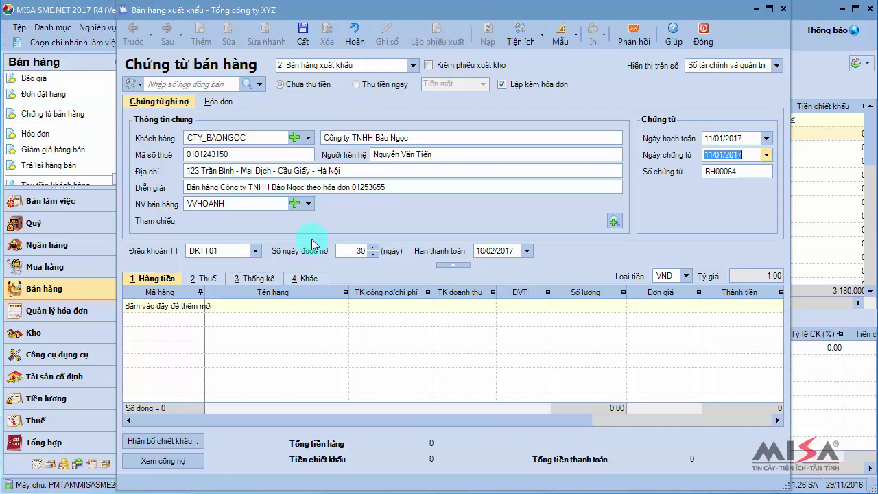
pyautogui.press('Tab')
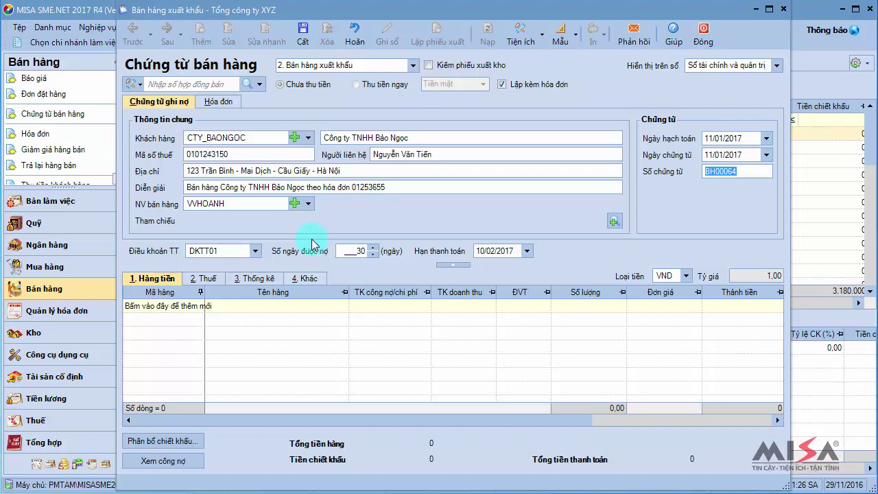
pyautogui.press('Tab')
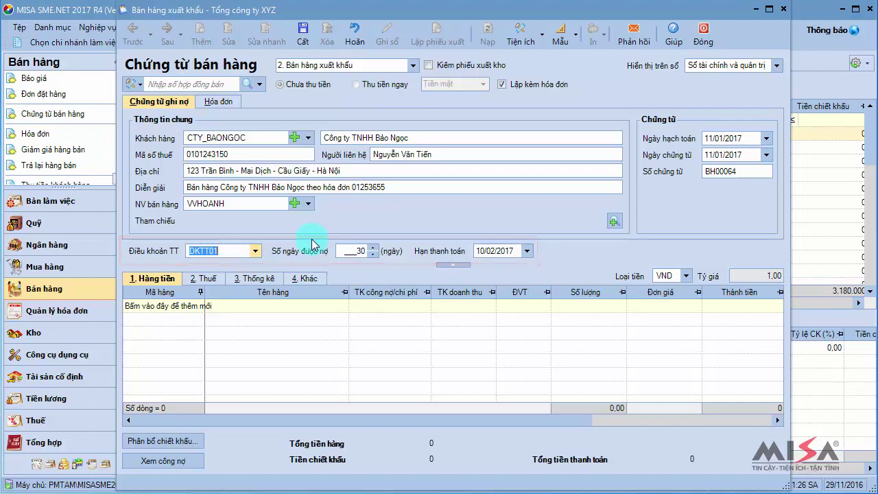
# Step: Set the voucher's currency to USD with an exchange rate of 21.250,00
pyautogui.click(685, 275)
pyautogui.click(676, 314)
pyautogui.press('Tab')
pyautogui.write('21')
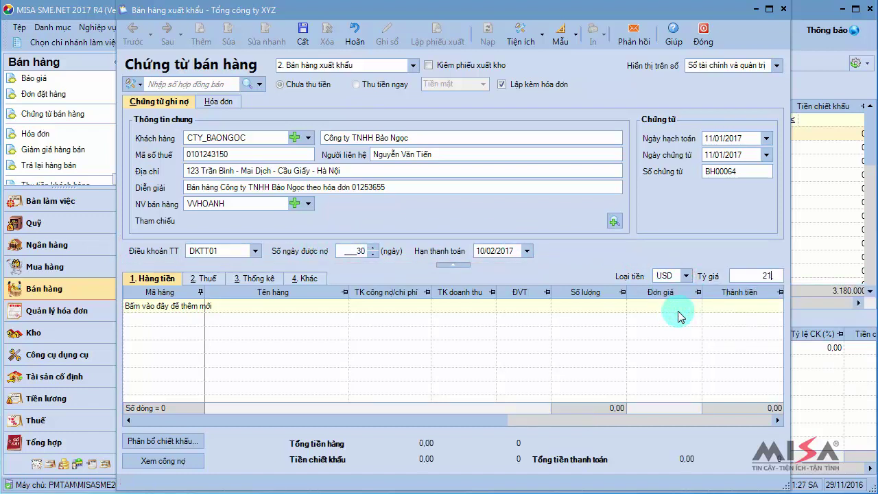
pyautogui.write('.250,0')
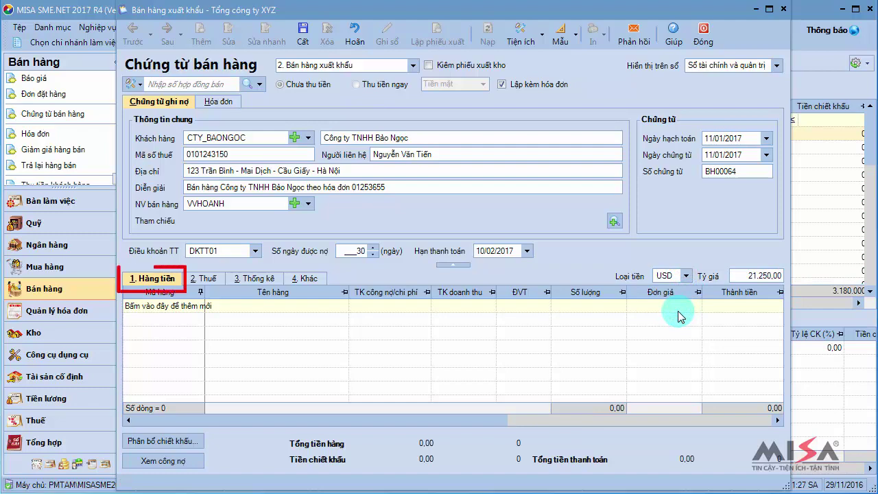
# Step: Add the items AOSOMINAM and AOSOMINU to the goods lines using the quick item search
pyautogui.click(172, 306)
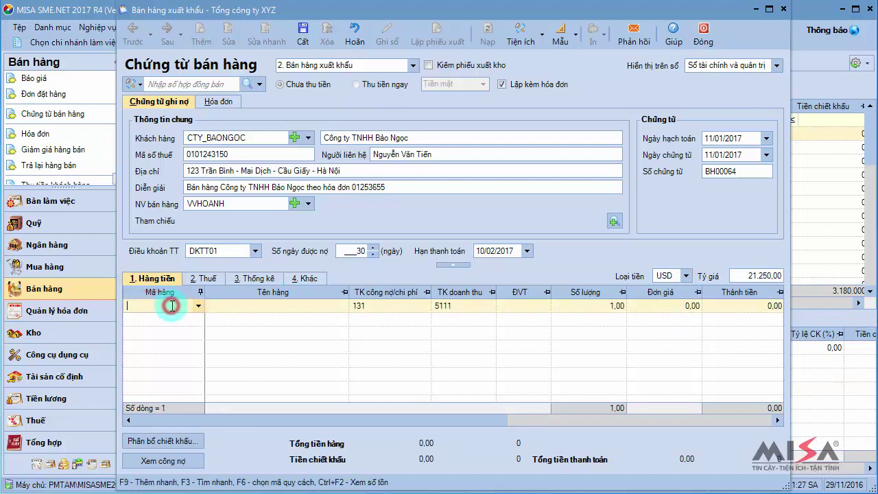
pyautogui.write('ao')
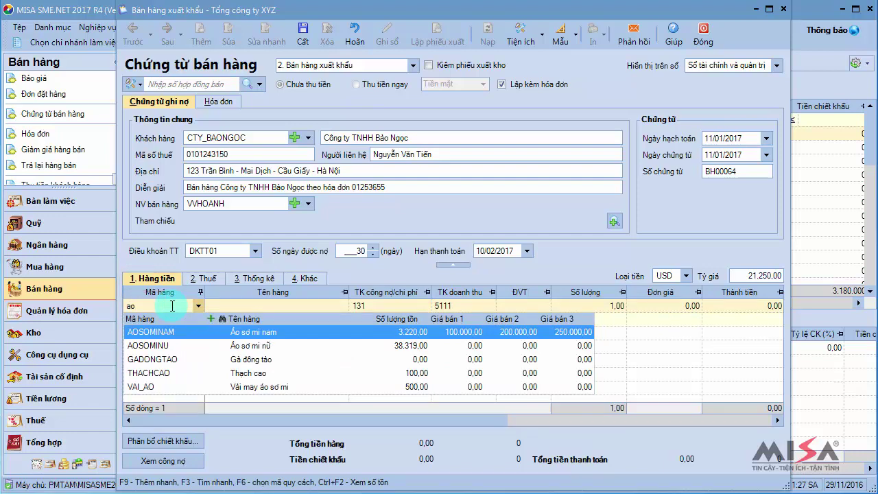
pyautogui.click(221, 319)
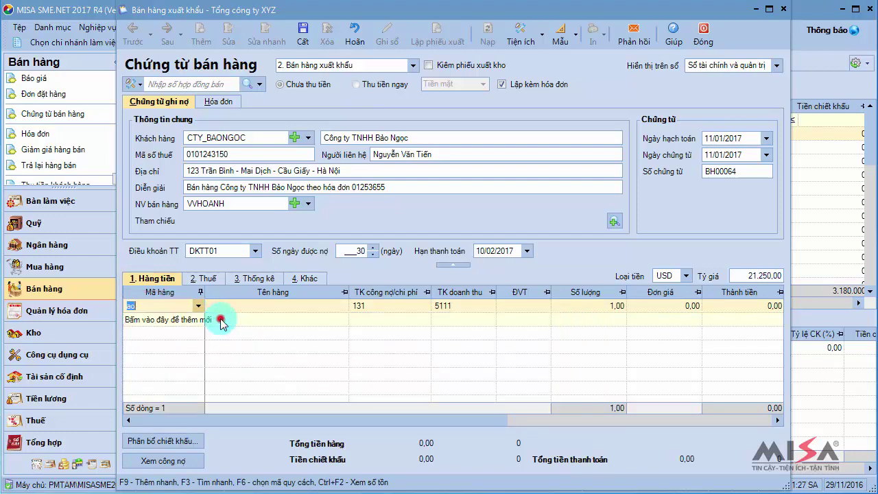
pyautogui.click(237, 115)
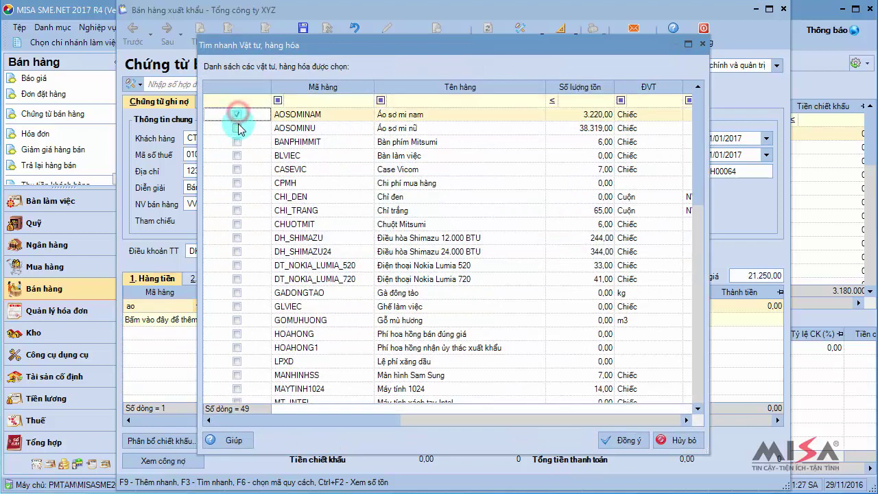
pyautogui.click(236, 127)
pyautogui.click(621, 440)
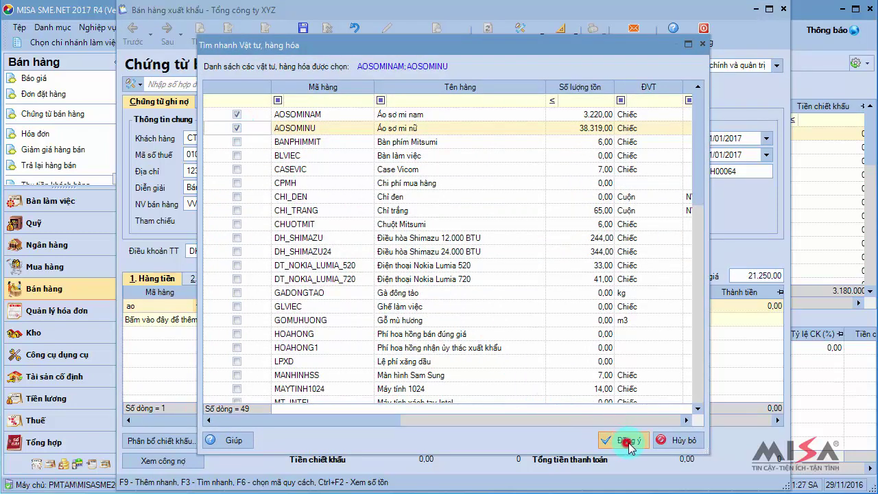
# Step: Set the AOSOMINAM line to a quantity of 1.000 and a unit price of 18,00
pyautogui.click(608, 307)
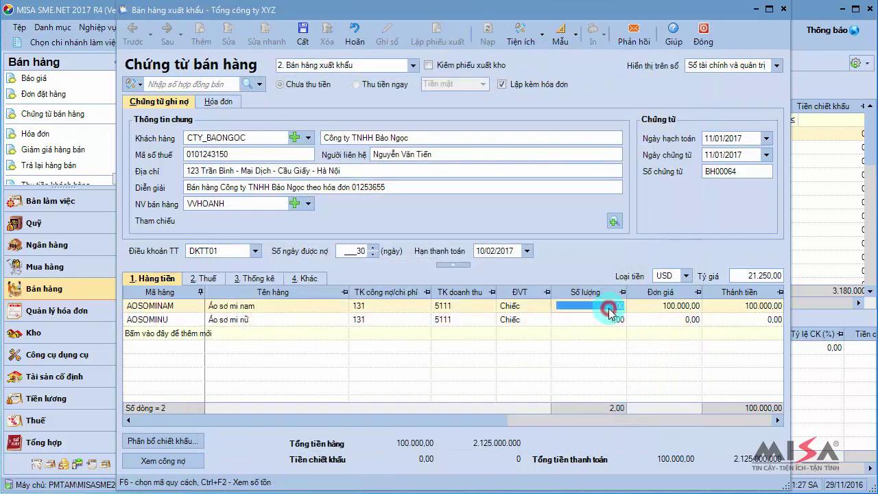
pyautogui.write('1000')
pyautogui.press('Tab')
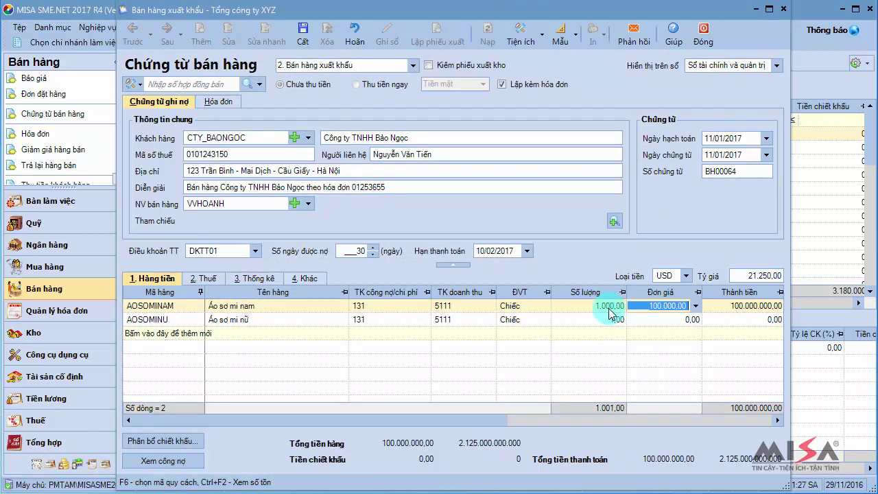
pyautogui.write('18,')
pyautogui.press('Tab')
pyautogui.press('Tab')
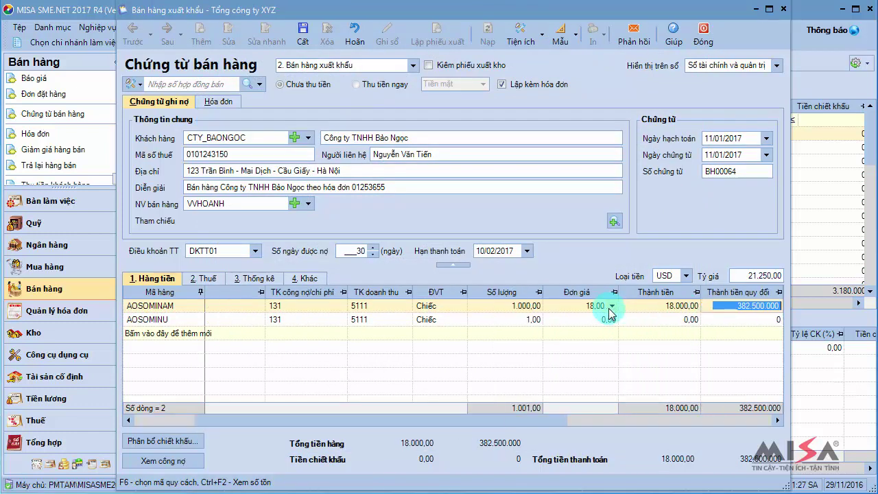
pyautogui.press('Tab')
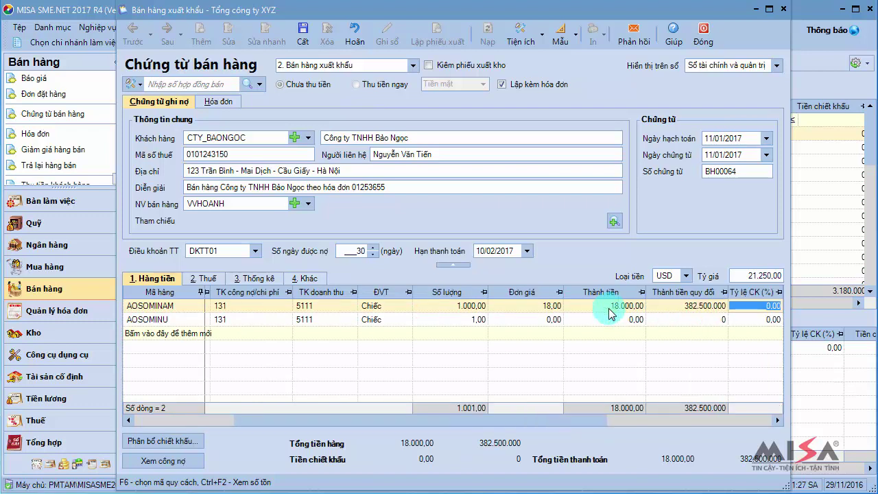
# Step: Set the AOSOMINU line to a quantity of 1.000 and a unit price of 21,00
pyautogui.click(382, 320)
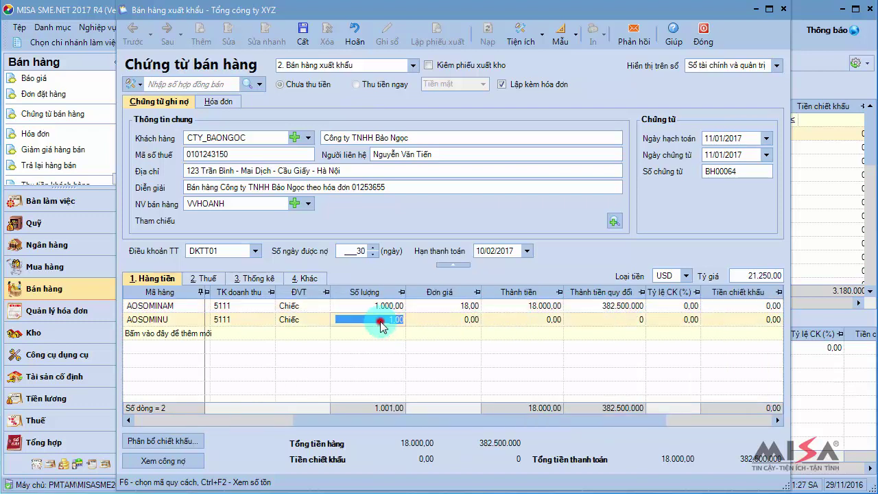
pyautogui.write('1.000')
pyautogui.press('Tab')
pyautogui.write('21')
pyautogui.press('Tab')
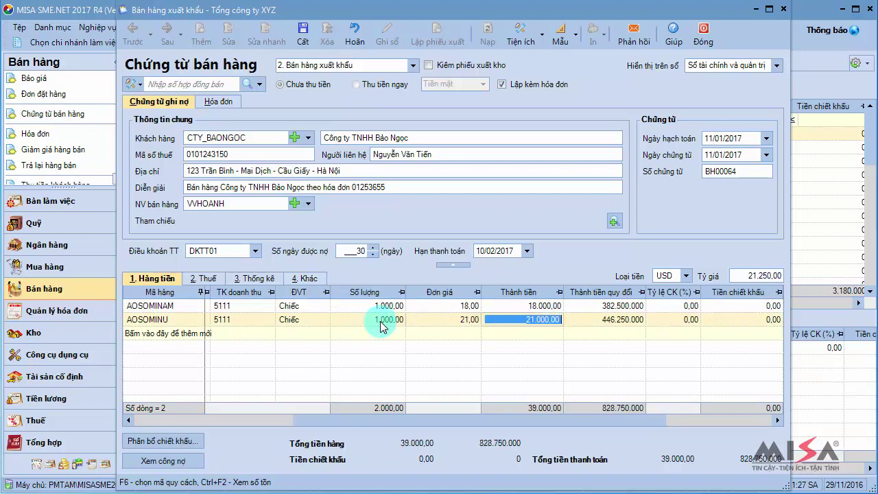
pyautogui.press('Tab')
pyautogui.press('Tab')
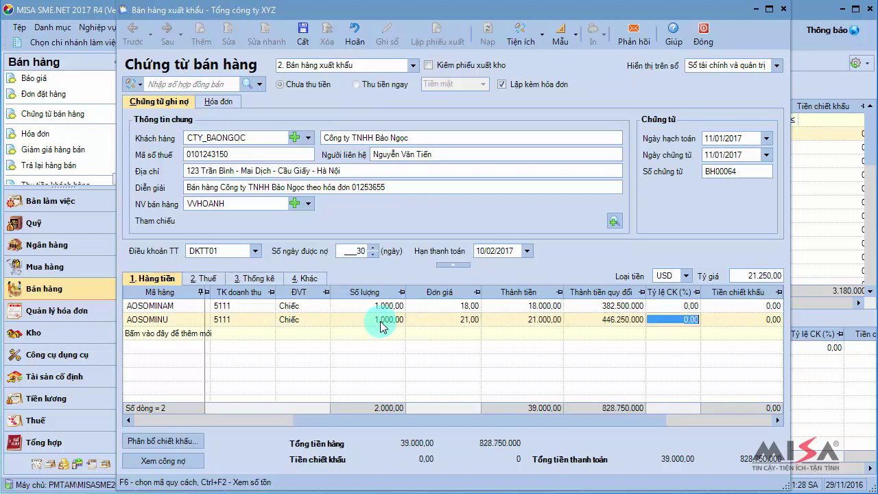
# Step: Enter the AOSOMINAM tax details: export taxable value 383.000.000, export tax rate 10% and VAT rate 0%
pyautogui.click(208, 281)
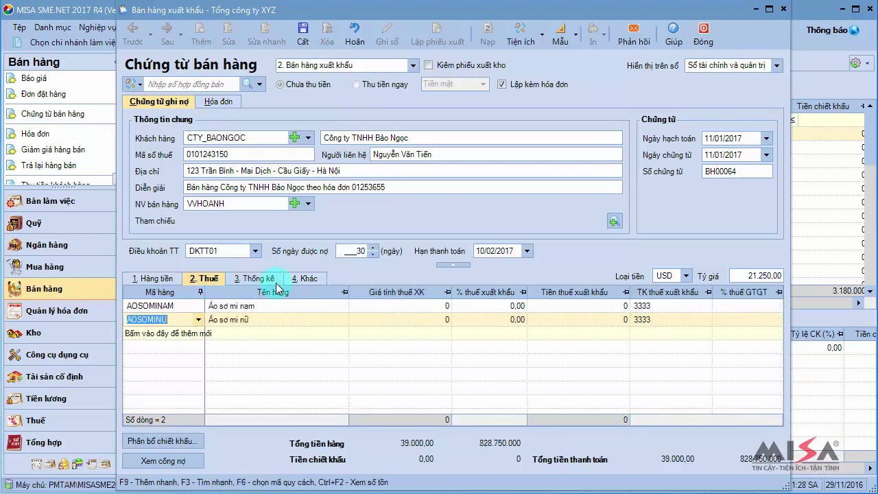
pyautogui.click(402, 306)
pyautogui.write('383.000.000')
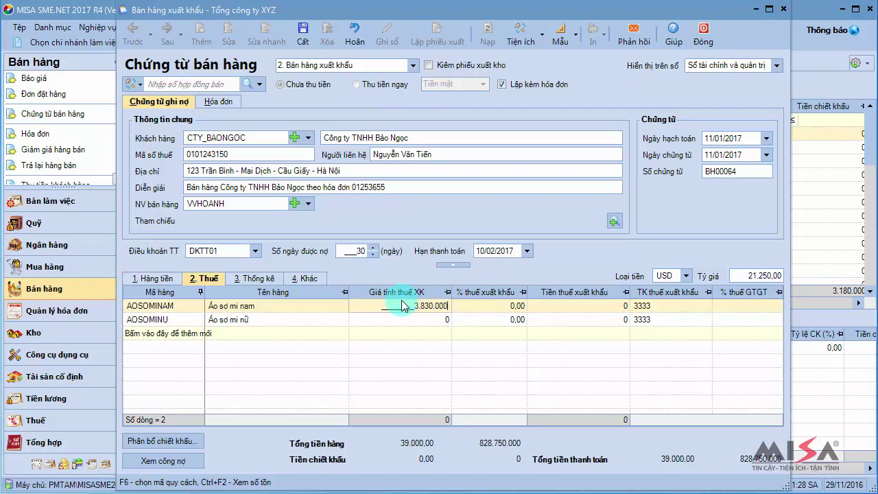
pyautogui.press('Tab')
pyautogui.write('10')
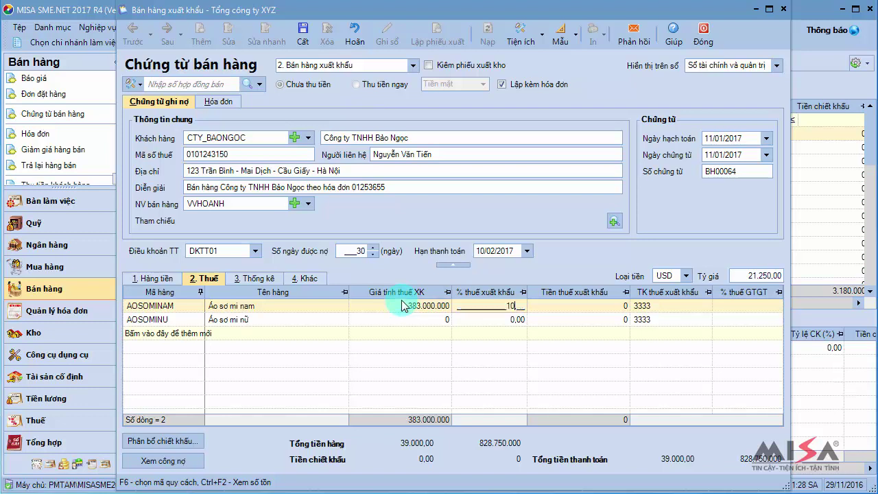
pyautogui.press('Tab')
pyautogui.press('Tab')
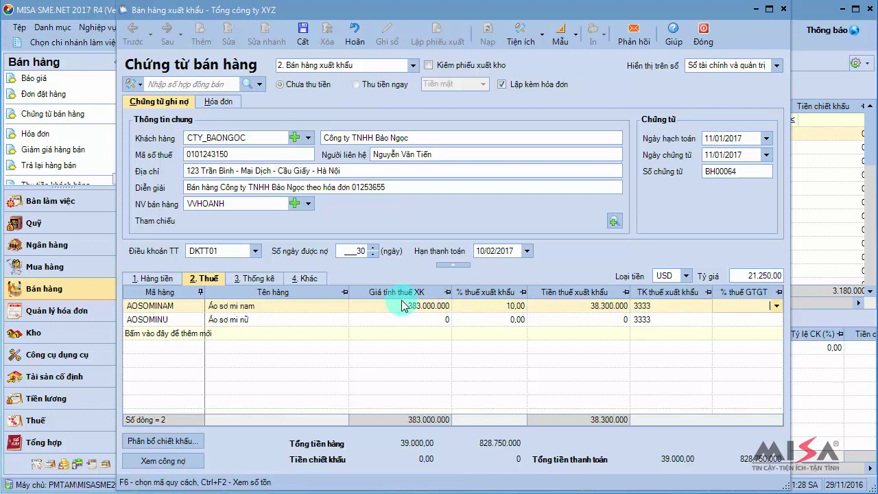
pyautogui.click(740, 319)
# Step: Enter AOSOMINU's export taxable value 446.800.000, export tax rate 10% and VAT rate 0%, and save the voucher
pyautogui.click(411, 319)
pyautogui.write('446.800.0')
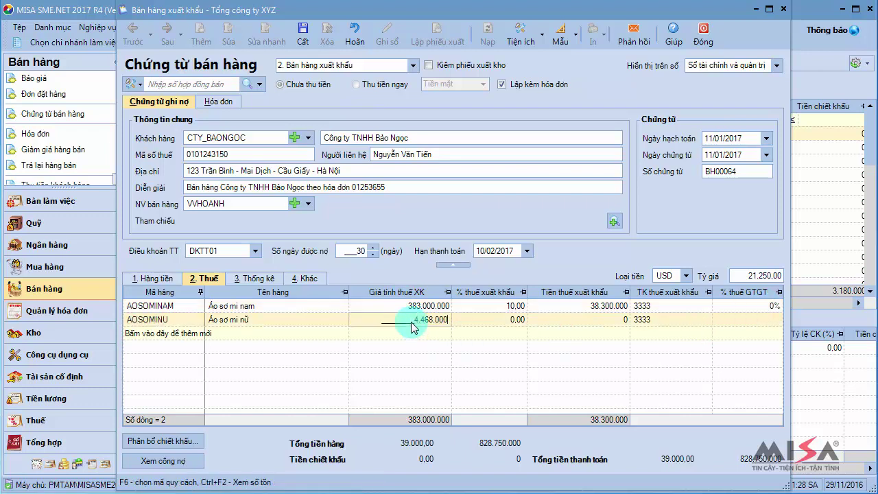
pyautogui.write('00')
pyautogui.press('Tab')
pyautogui.write('10')
pyautogui.press('Tab')
pyautogui.press('Tab')
pyautogui.write('0')
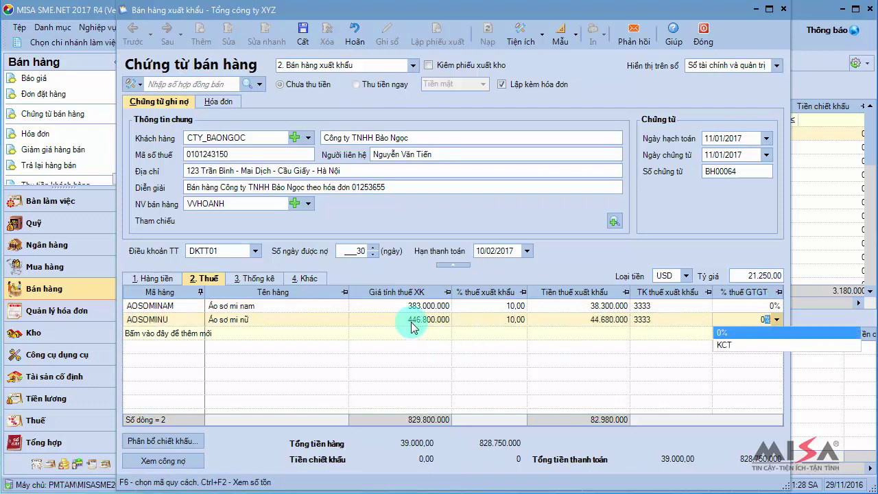
pyautogui.click(371, 319)
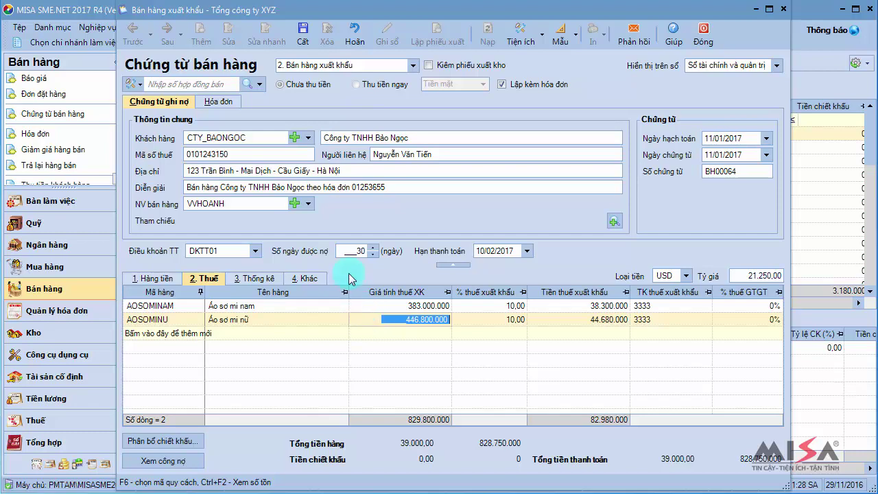
pyautogui.click(302, 33)
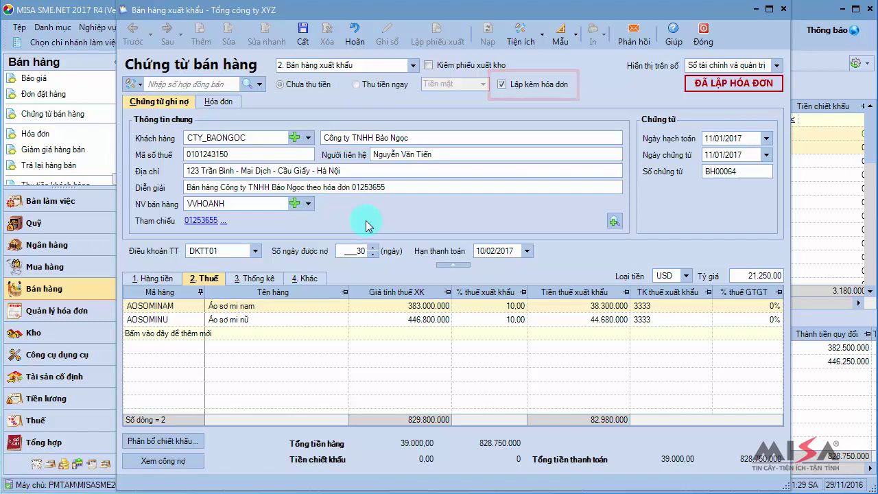
# Step: Enter the invoice number in the voucher's invoice details and close the voucher
pyautogui.click(223, 102)
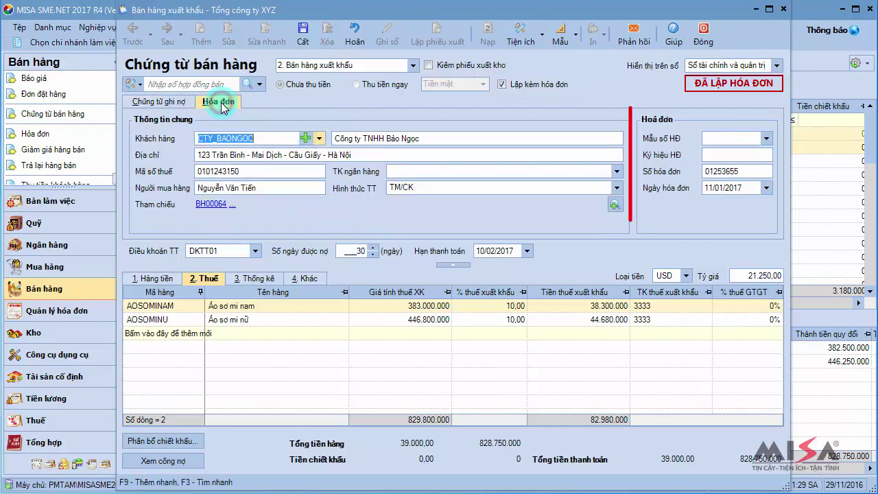
pyautogui.doubleClick(722, 174)
pyautogui.write('01257655')
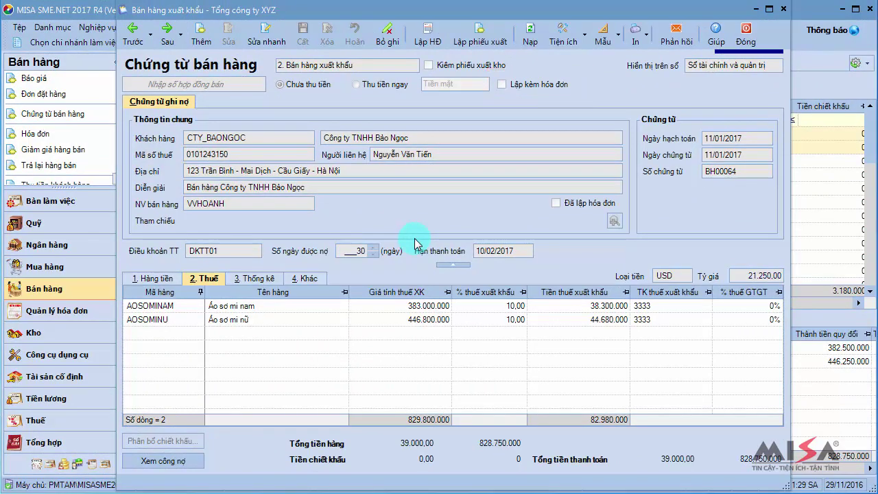
pyautogui.click(745, 34)
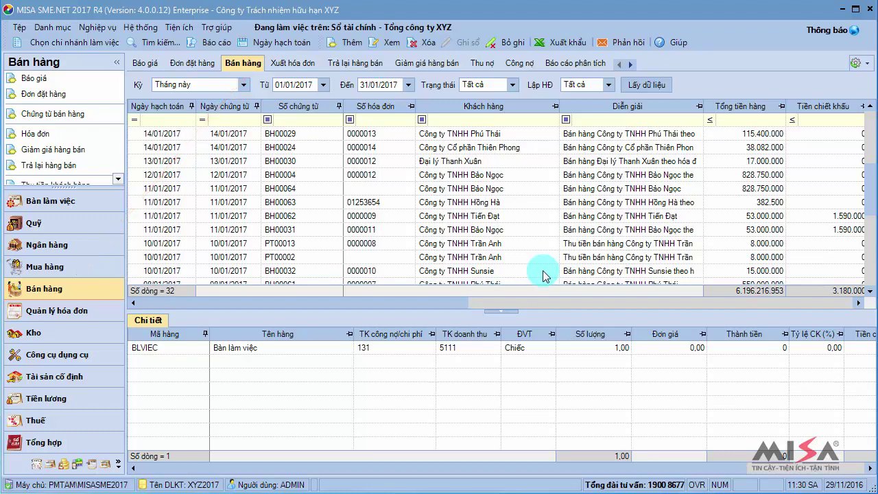
# Step: Create an export sales invoice from sales voucher BH00064, enter invoice number 25368945 and save it
pyautogui.click(464, 188)
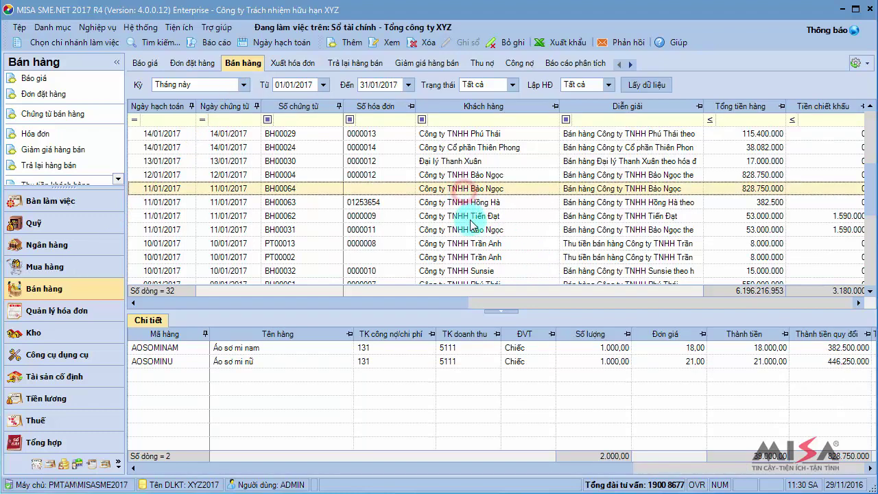
pyautogui.rightClick(472, 191)
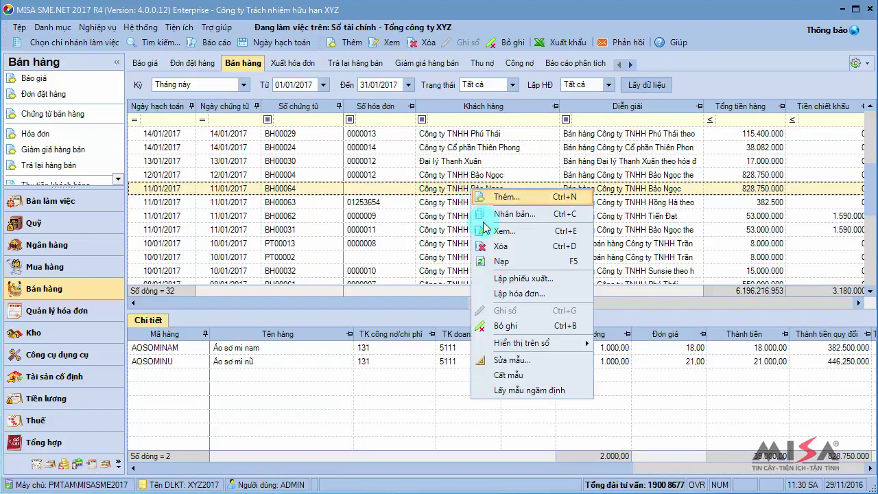
pyautogui.click(513, 293)
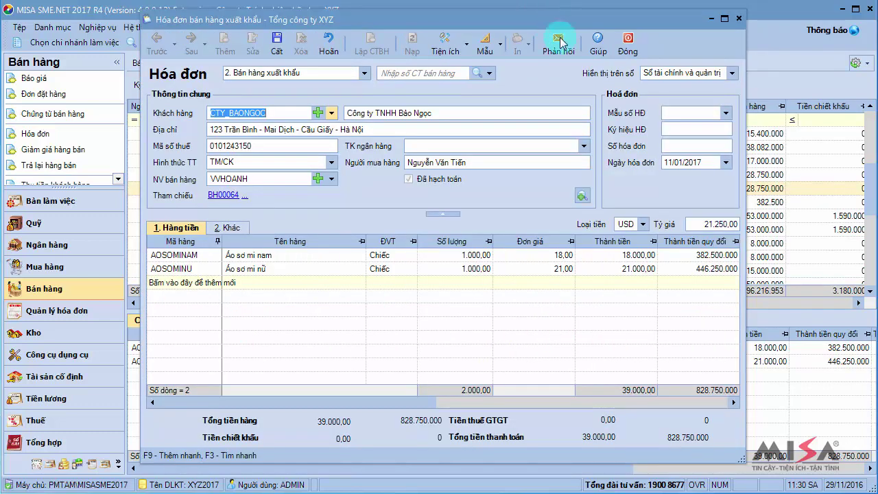
pyautogui.click(665, 145)
pyautogui.write('25368945')
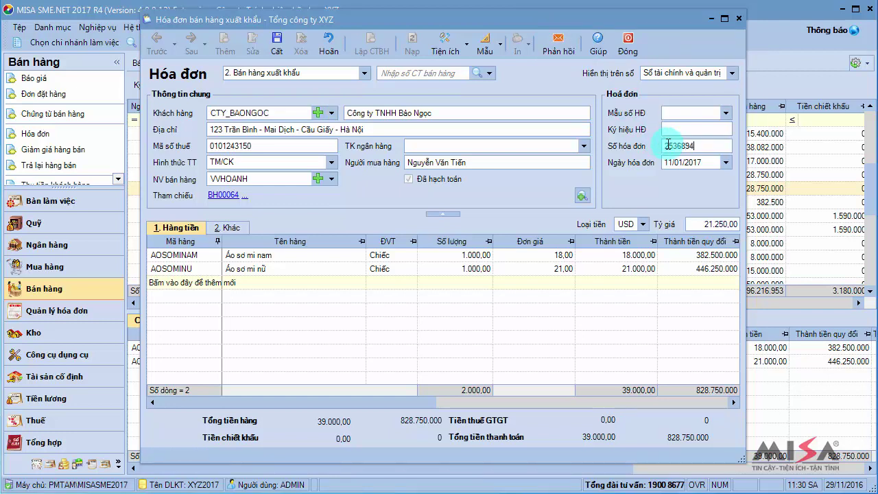
pyautogui.click(277, 43)
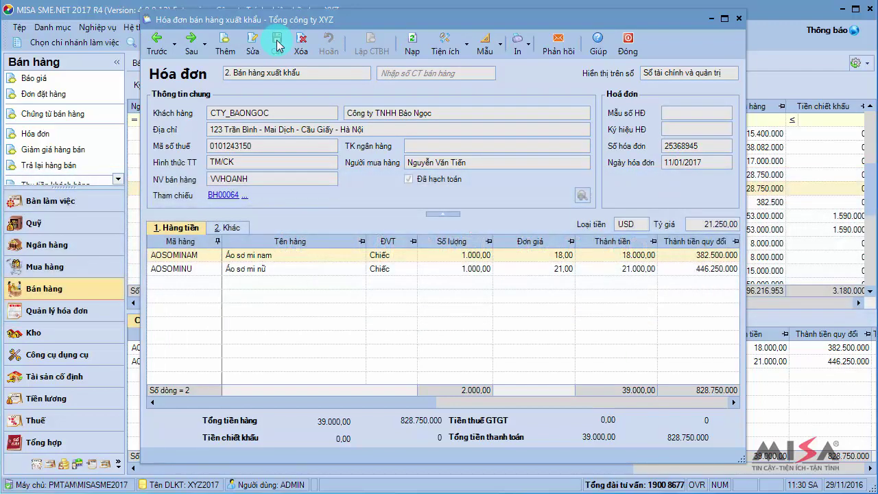
# Step: Create a warehouse issue slip from sales voucher BH00064 with its prefilled details, save it and close it
pyautogui.click(236, 362)
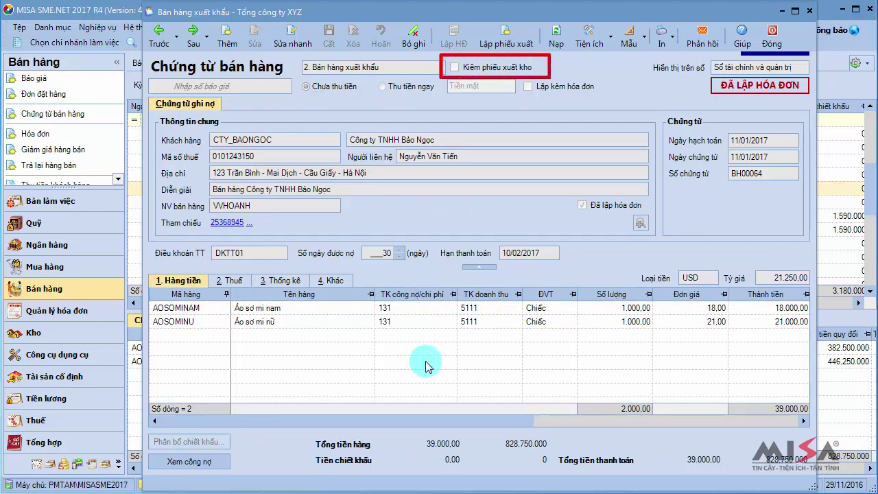
pyautogui.click(770, 39)
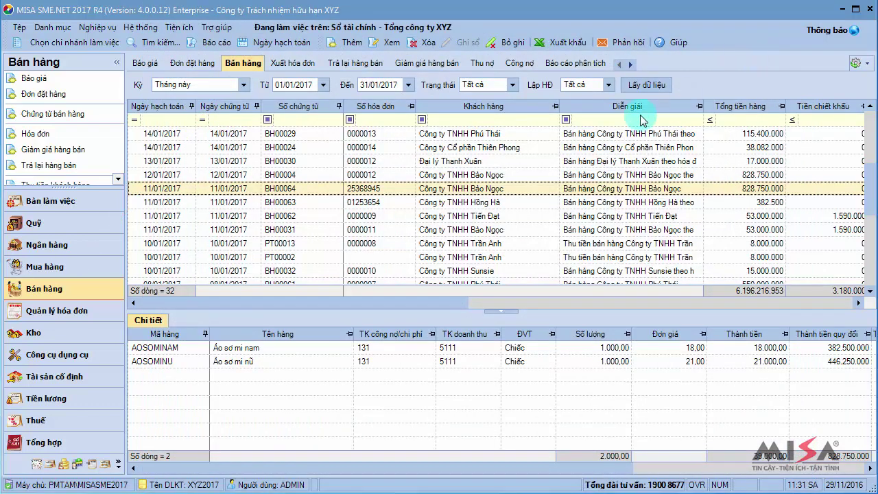
pyautogui.rightClick(495, 191)
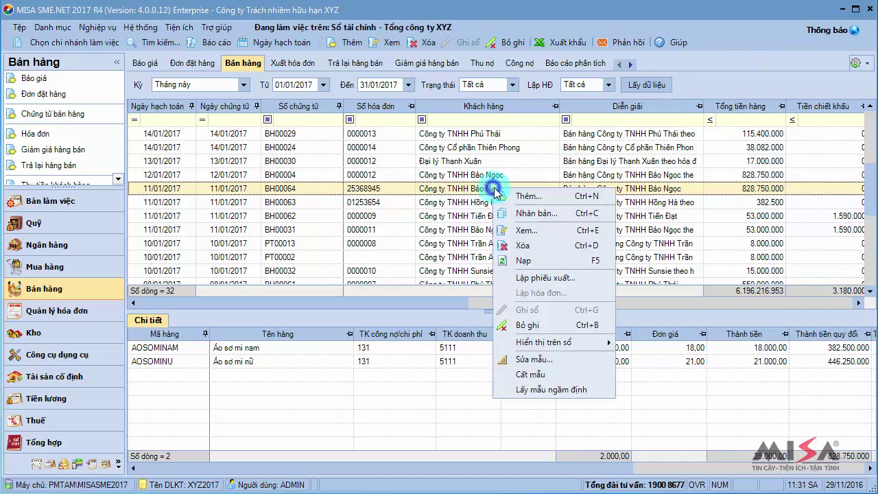
pyautogui.click(541, 279)
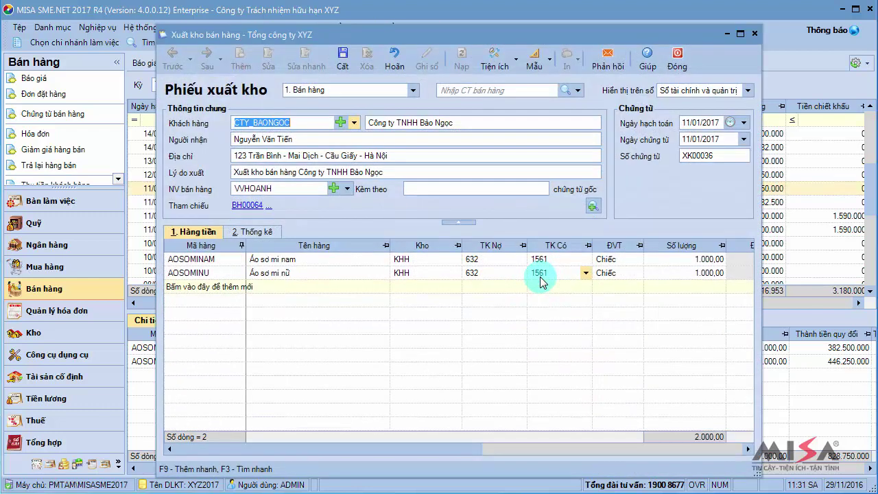
pyautogui.click(343, 67)
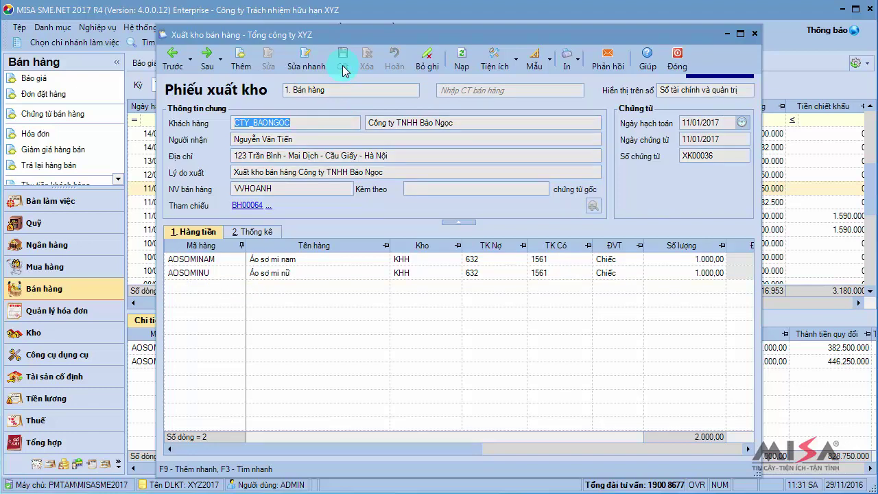
pyautogui.press('Escape')
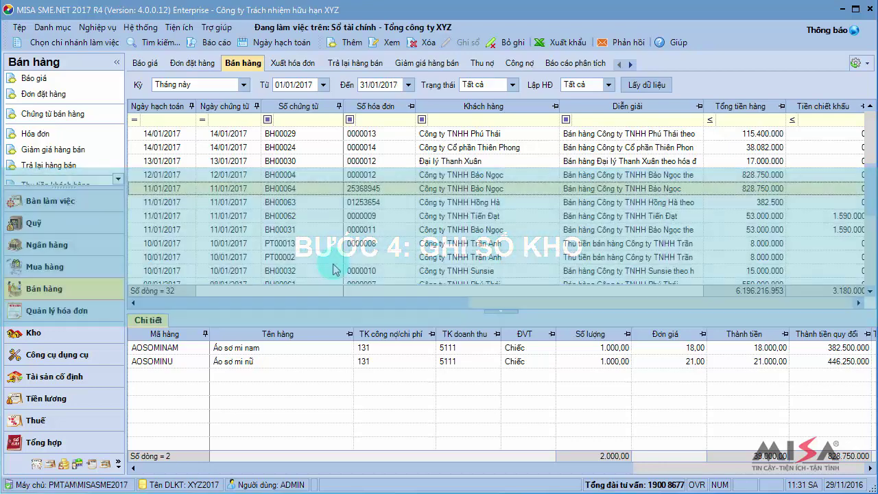
# Step: Open issue slip XK00036 among the storekeeper's unposted receipt and issue requests, post it to the warehouse ledger and close it
pyautogui.click(78, 461)
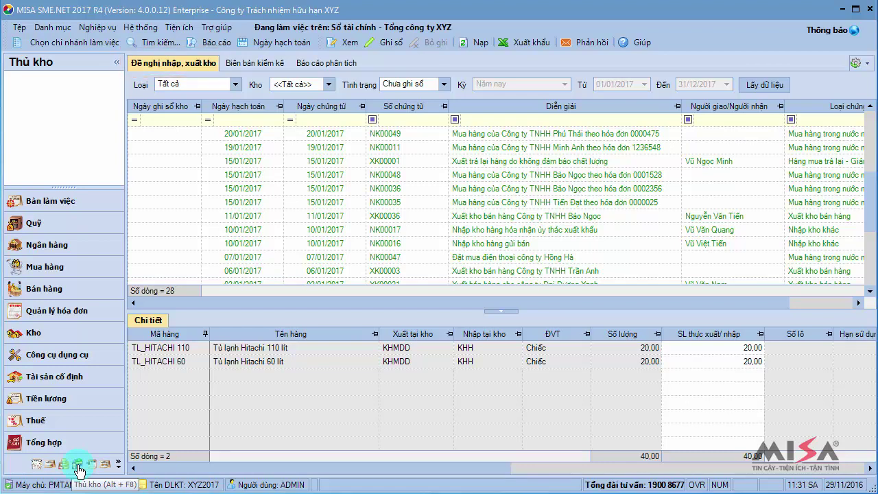
pyautogui.click(403, 215)
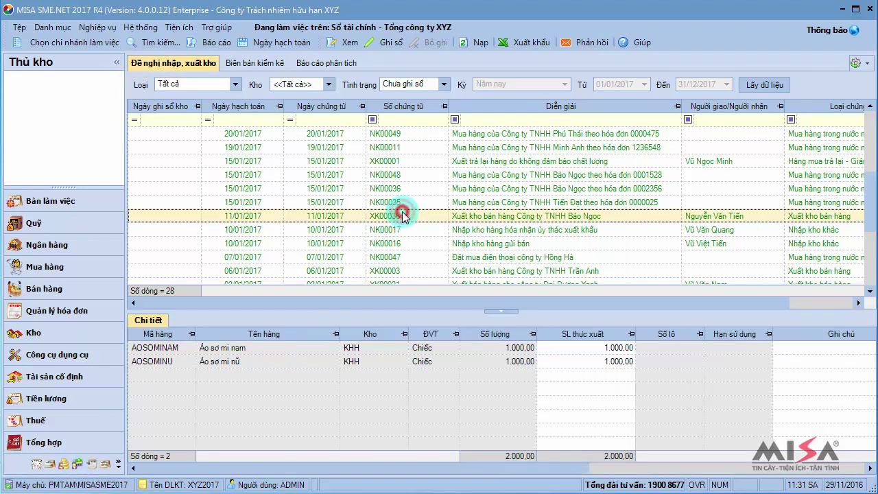
pyautogui.doubleClick(402, 216)
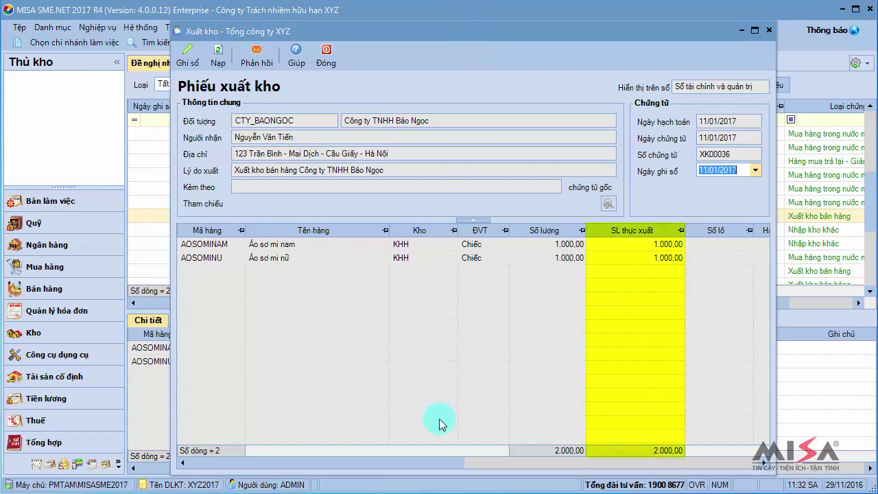
pyautogui.moveTo(427, 466); pyautogui.dragTo(584, 467)
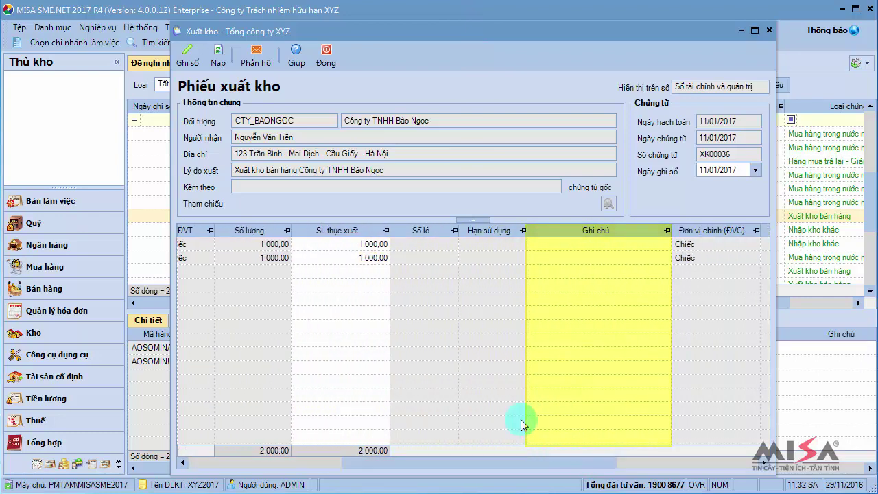
pyautogui.click(192, 69)
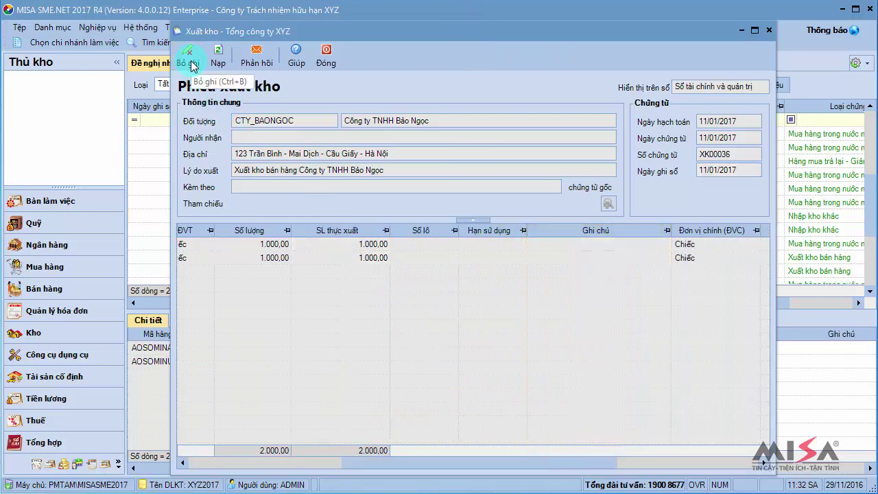
pyautogui.click(325, 57)
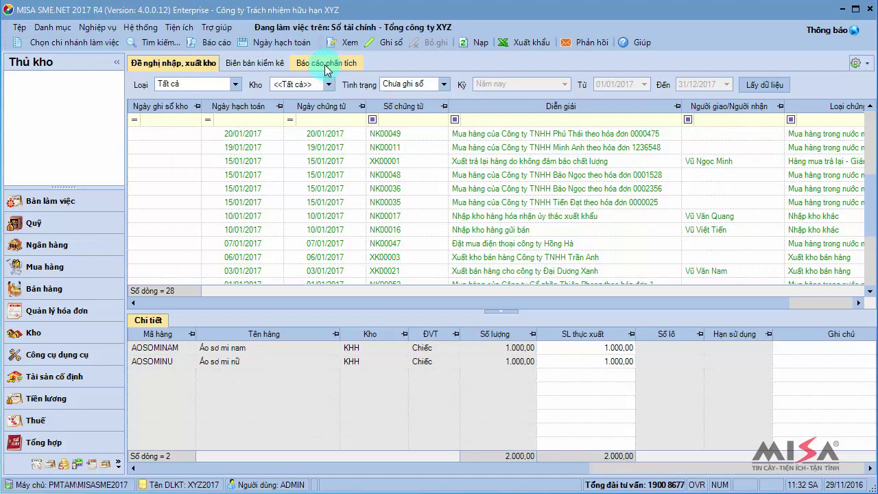